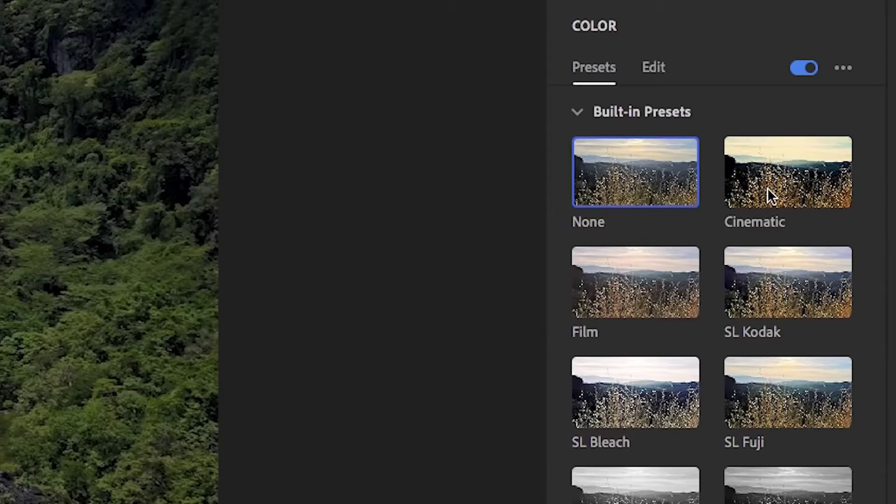
Step: Try the overview's SL Kodak colour preset and raise the audio reduction to 65
click(768, 188)
click(765, 293)
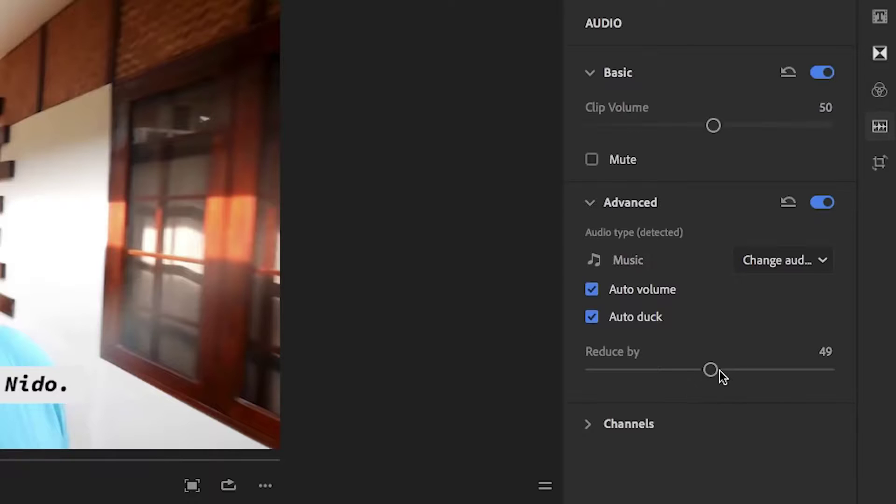
drag(720, 371, 744, 372)
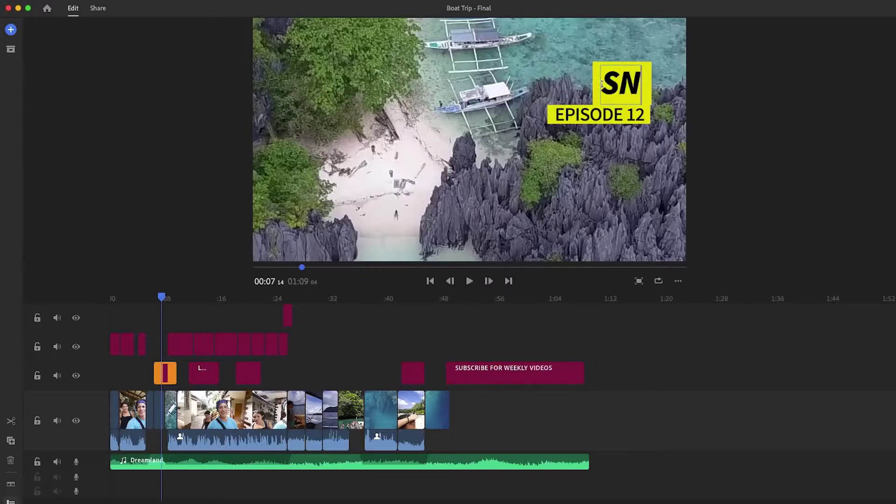
Step: Edit the overview's title lines, check the YouTube playlists, and place the subscribe title at 0:48
text(ORKELING)
click(641, 115)
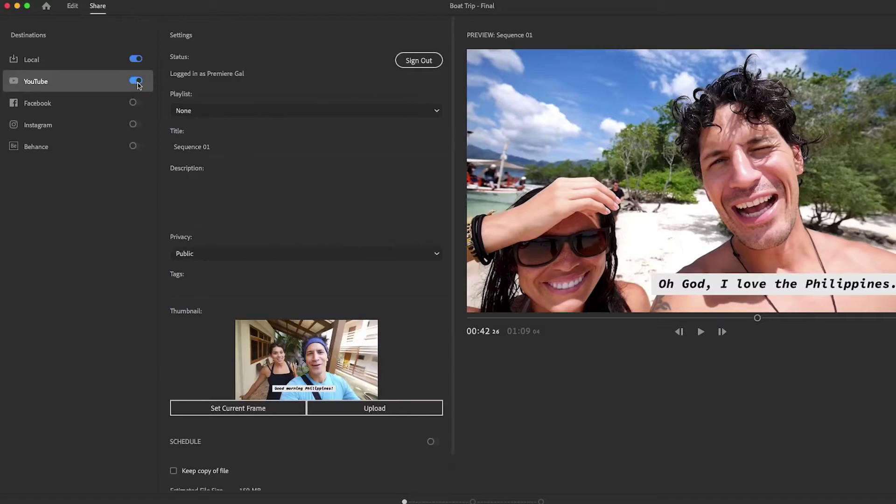
click(211, 110)
click(213, 110)
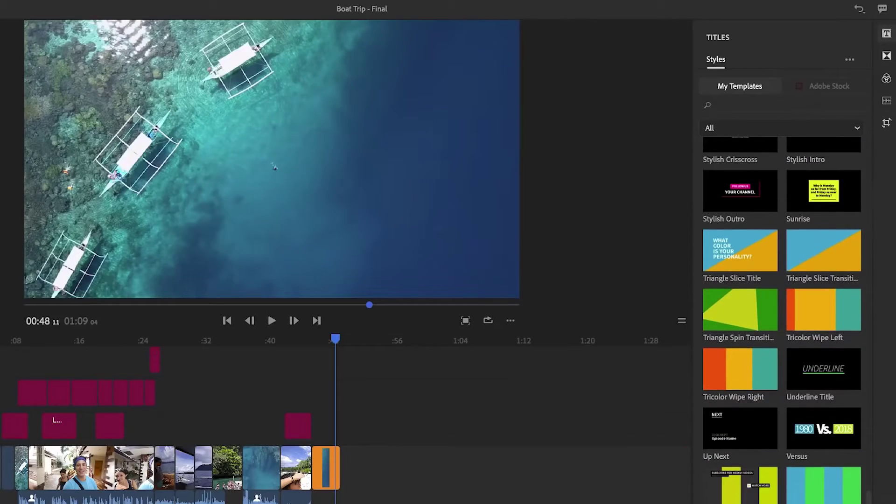
drag(299, 423, 331, 427)
drag(335, 340, 358, 339)
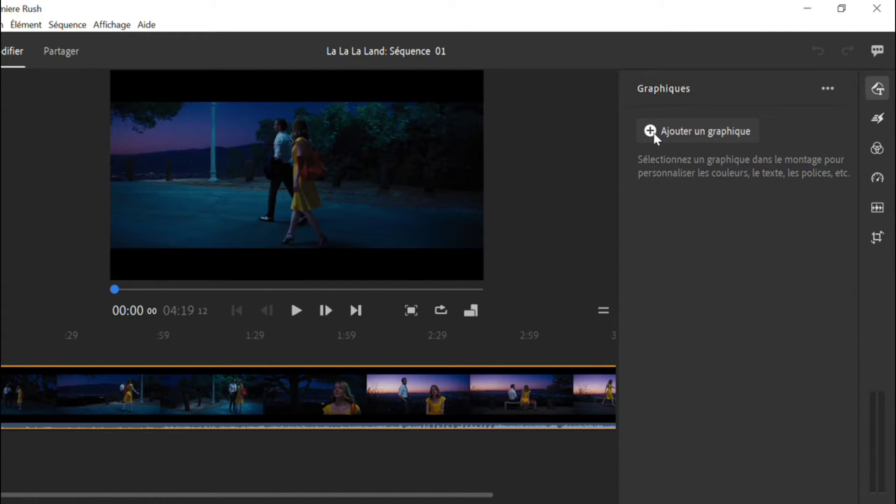
Step: Add the TITLE / SUBTITLE template from the Titles graphics at the start of the timeline
click(650, 131)
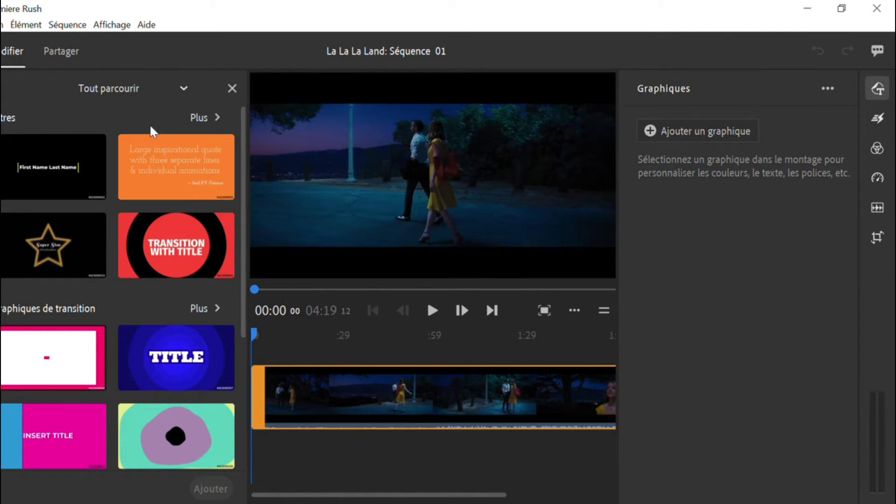
click(201, 118)
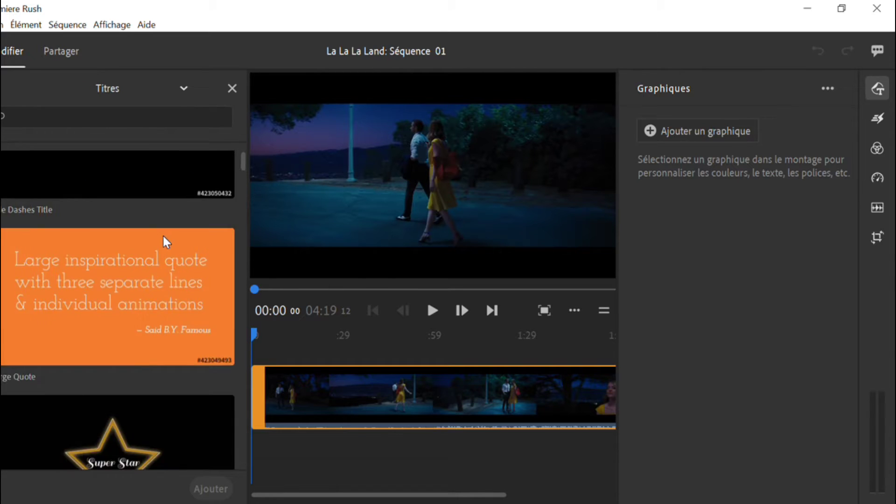
scroll(165, 241, down, 10)
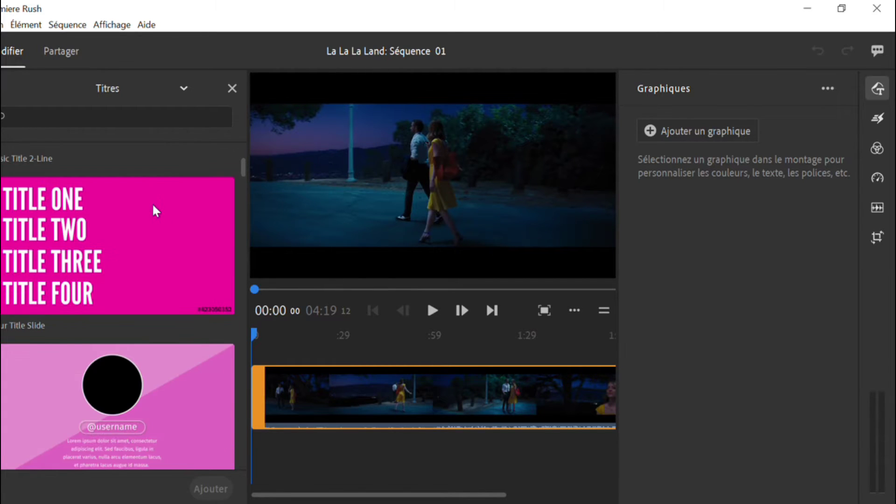
scroll(156, 211, up, 2)
click(149, 211)
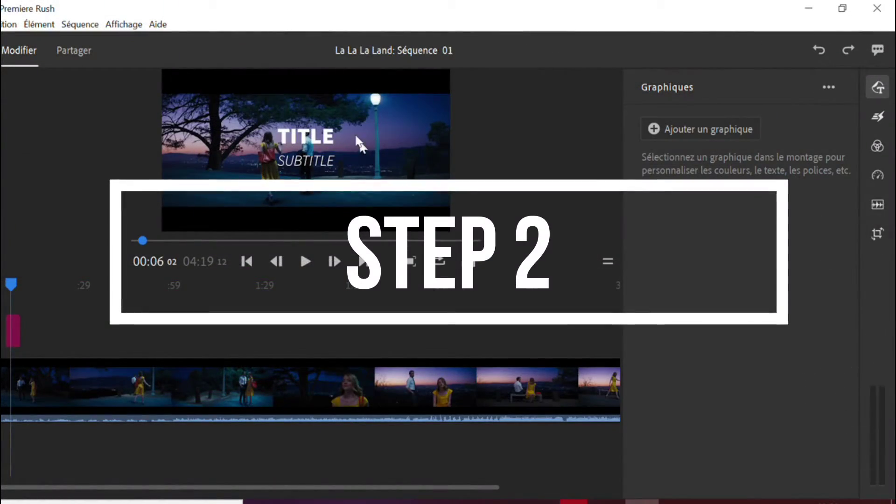
Step: Delete the TITLE word and style SUBTITLE in Roboto with an outline and lowered baseline
double_click(321, 134)
key(BackSpace)
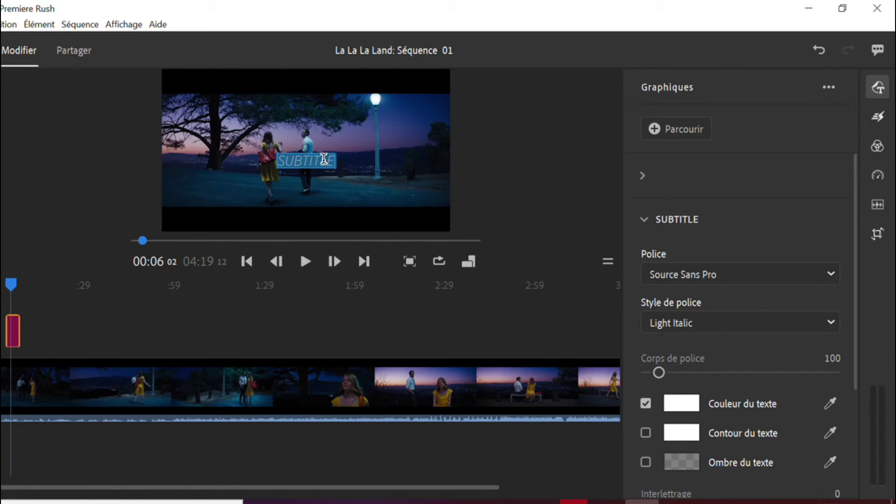
click(826, 272)
scroll(786, 360, up, 15)
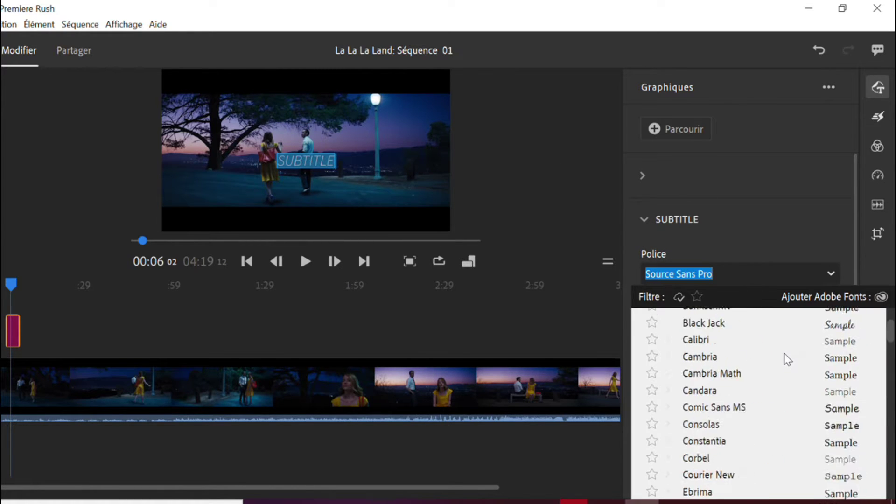
click(705, 318)
scroll(808, 327, down, 2)
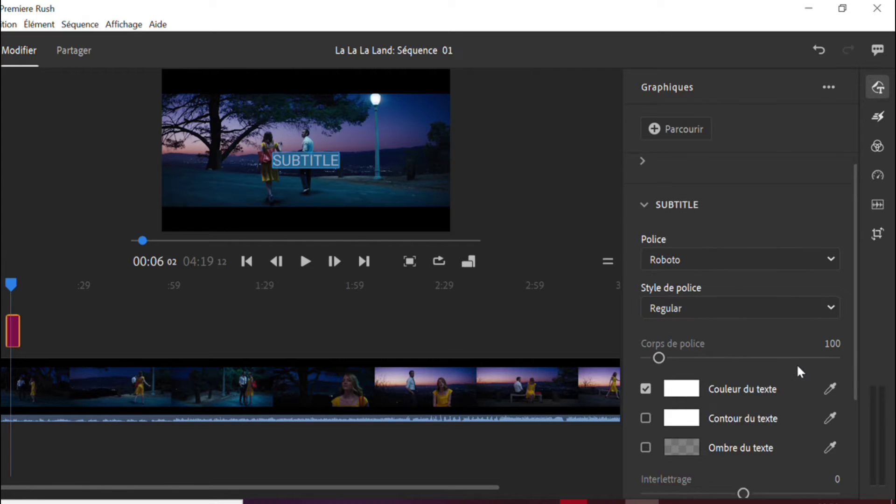
click(647, 403)
scroll(794, 348, down, 5)
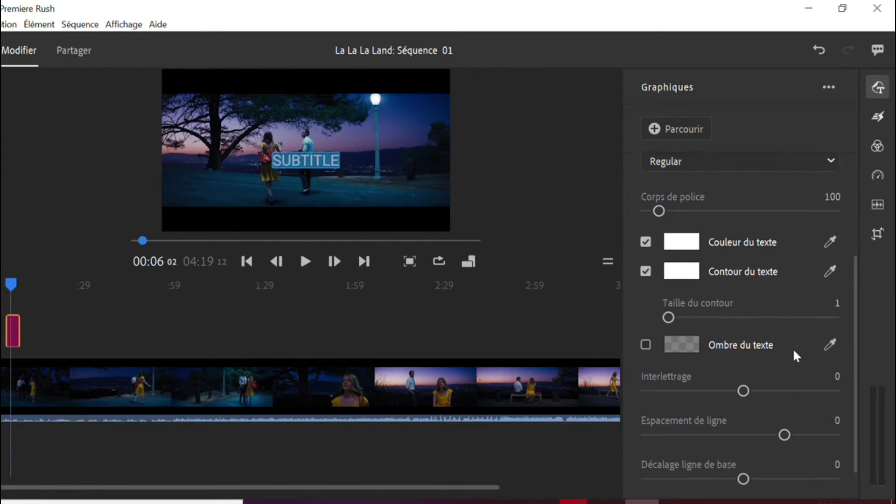
drag(744, 450, 650, 451)
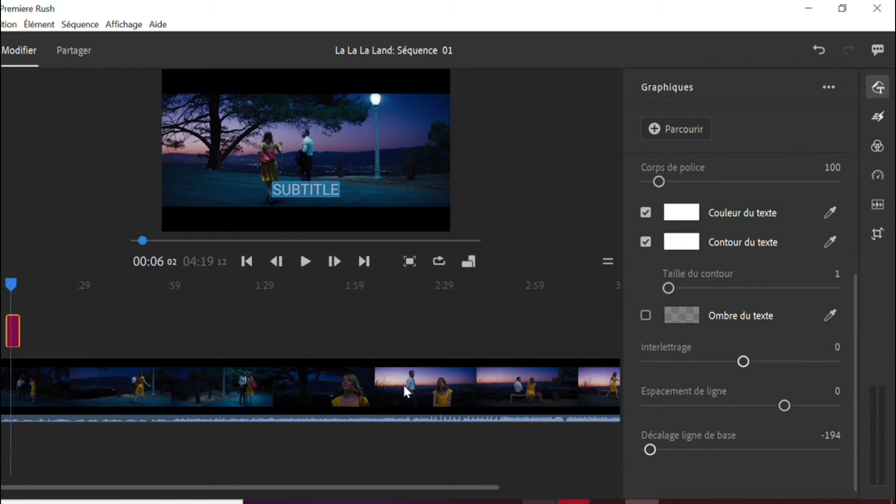
Step: Duplicate the subtitle graphic clip four times along the timeline, then select the top copy
right_click(13, 329)
click(20, 338)
right_click(12, 303)
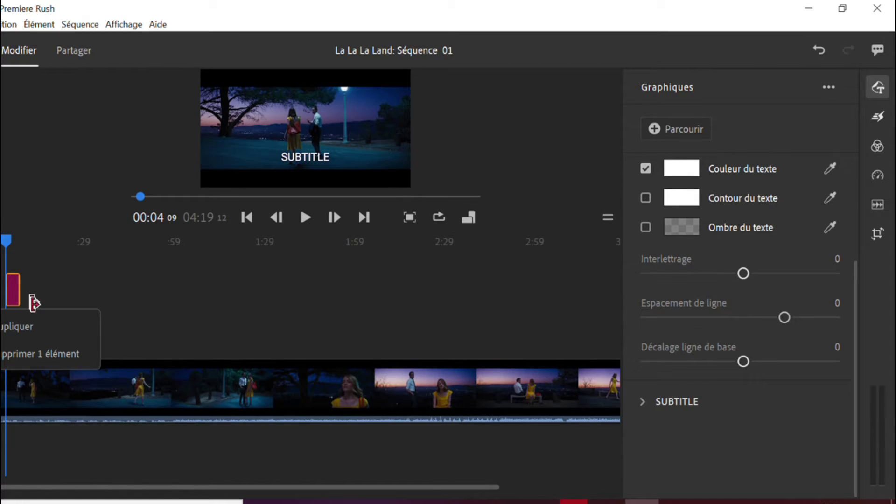
click(23, 326)
right_click(15, 308)
click(19, 324)
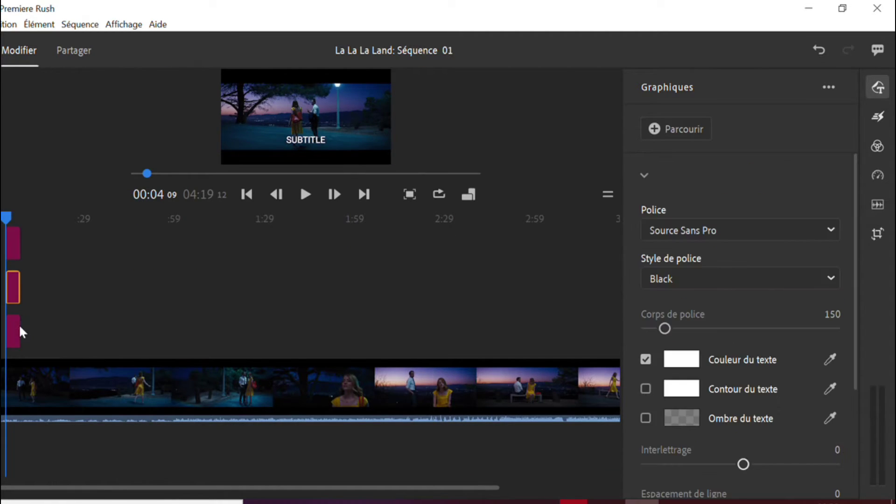
right_click(25, 291)
click(30, 311)
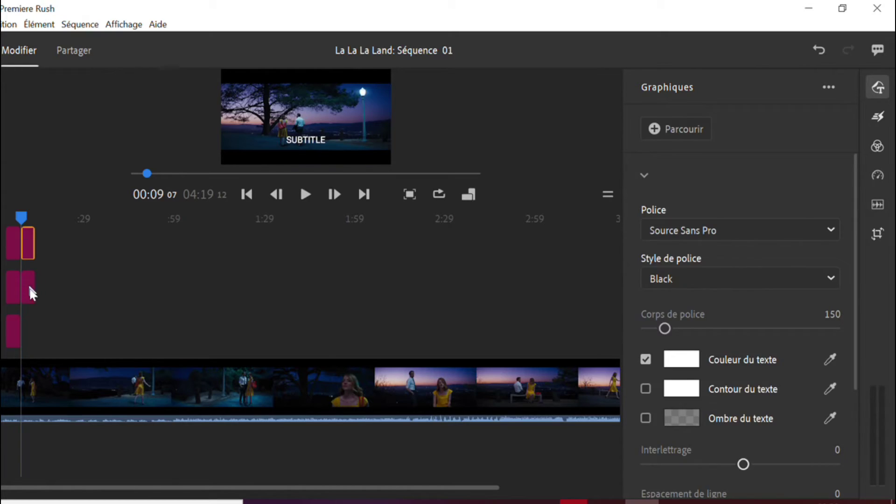
click(29, 333)
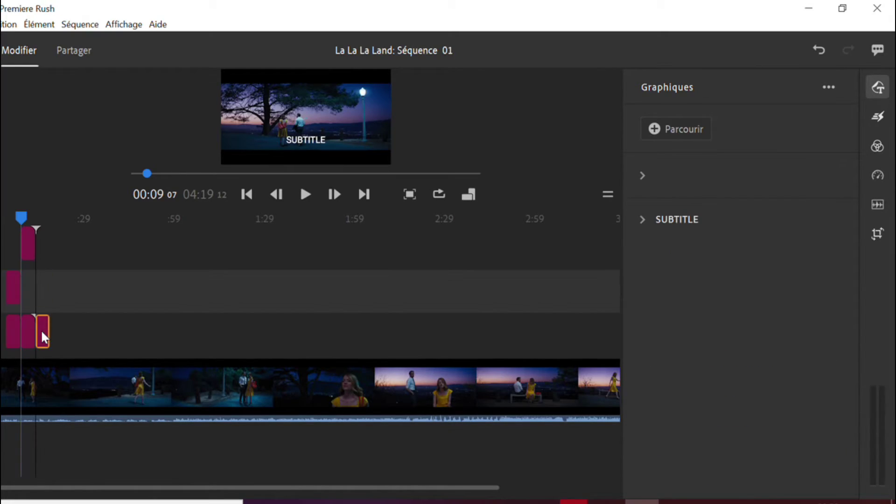
click(31, 236)
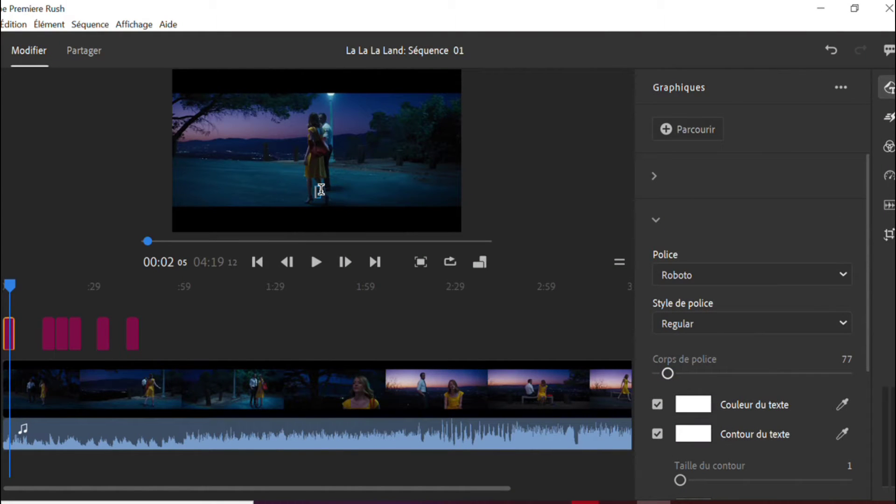
Step: Enter 'You look like a real...' in one caption and 'What's the work' in another, moved earlier
text(You look like a r)
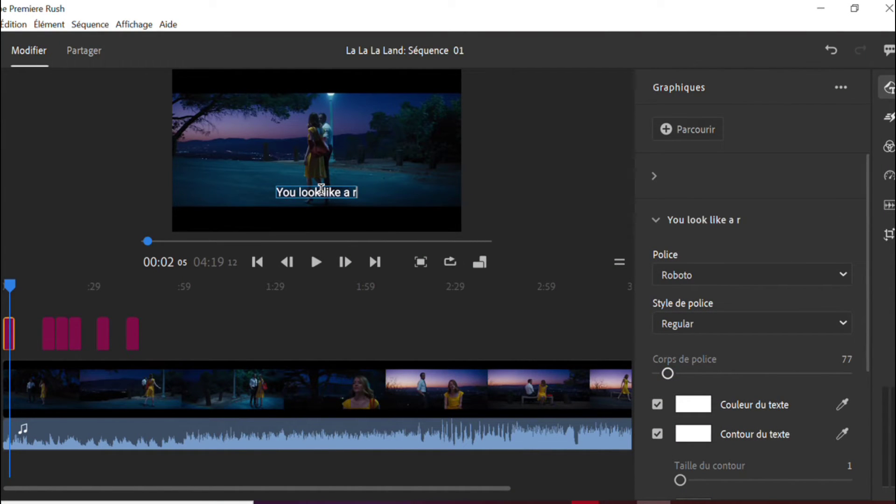
text(eal...)
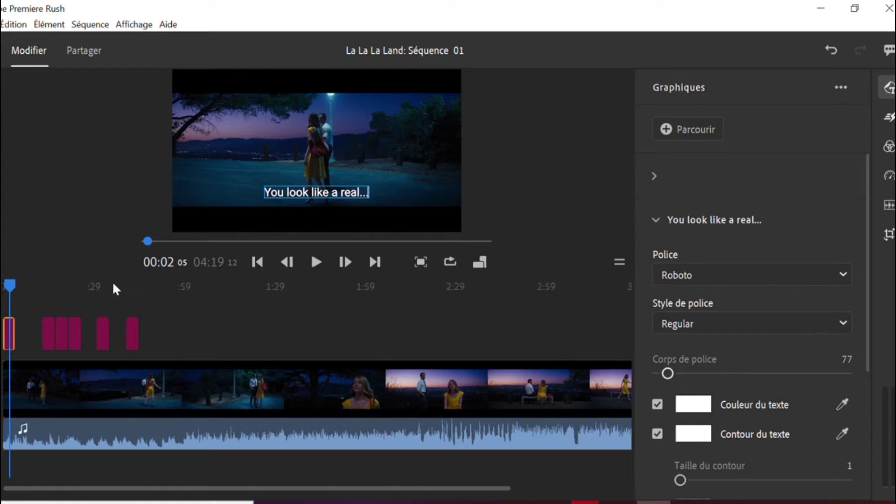
click(49, 327)
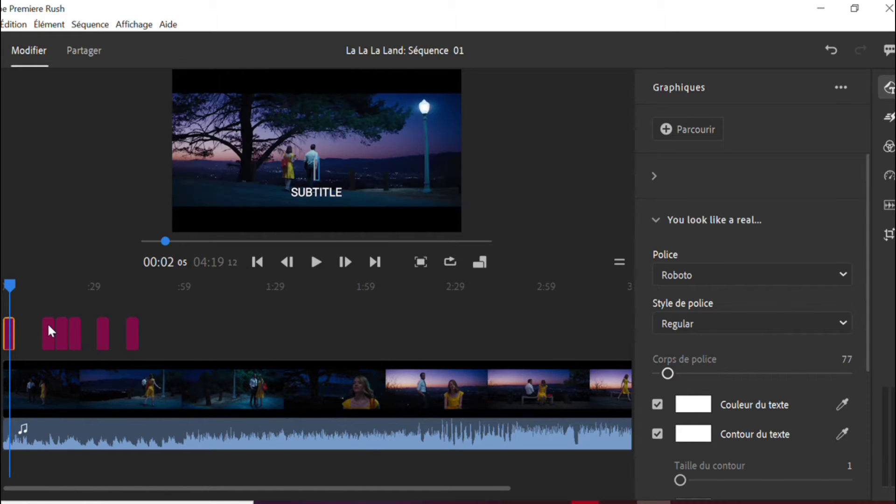
double_click(318, 191)
text(What)
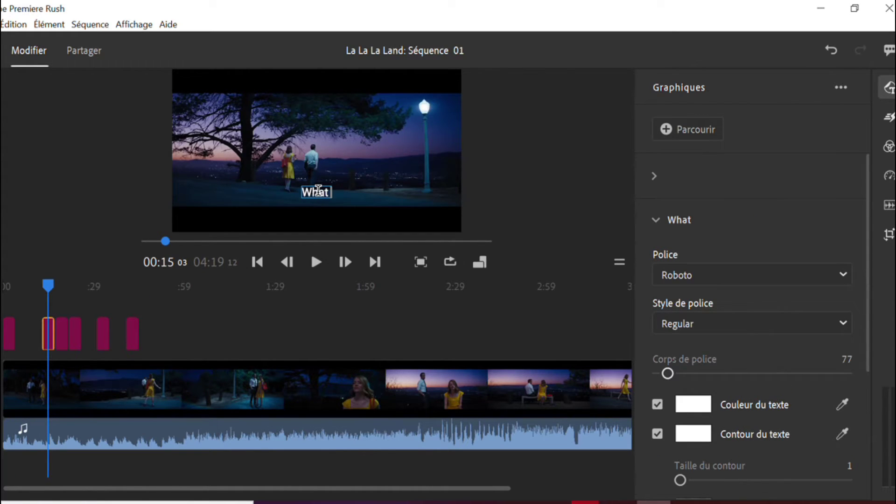
text('s the work I'm looking for...)
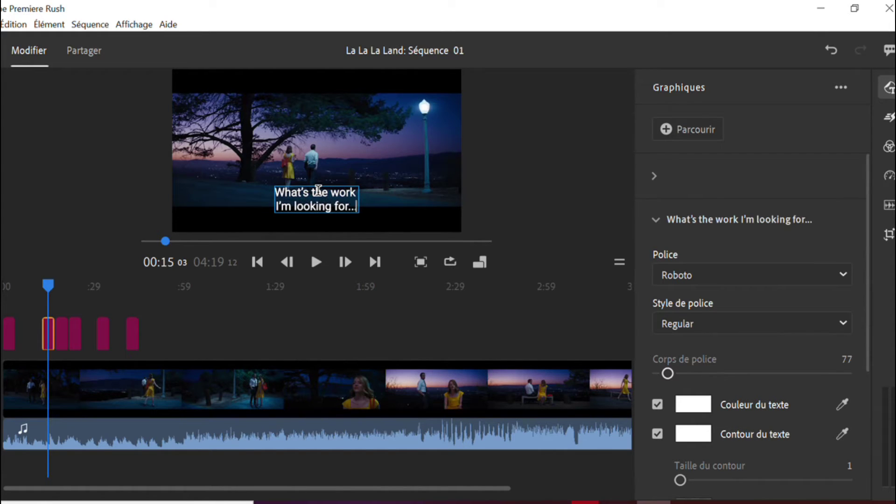
drag(48, 331, 23, 333)
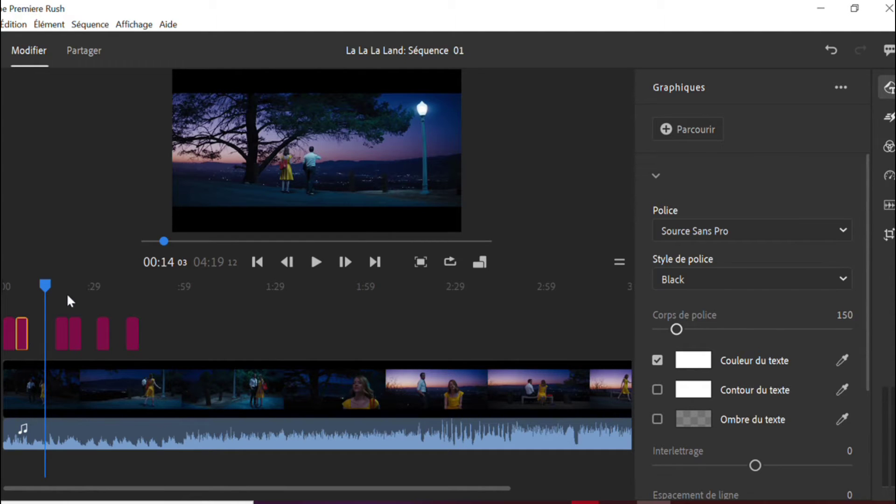
drag(45, 286, 12, 289)
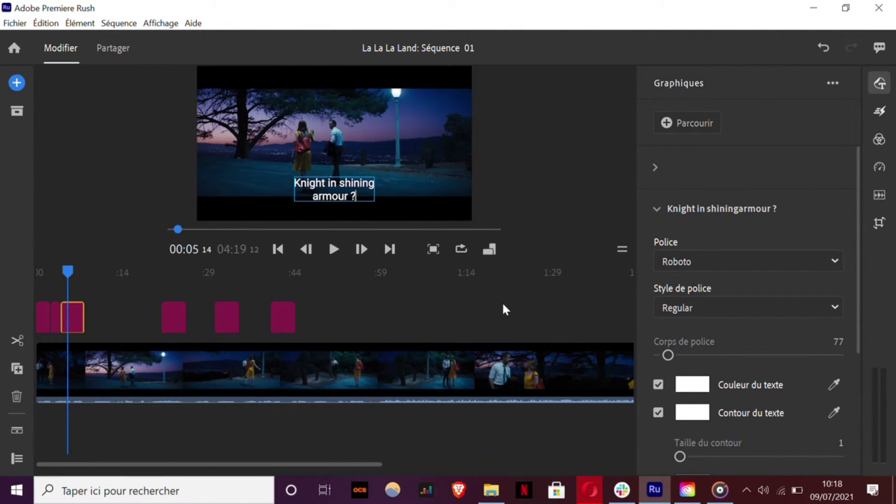
Step: Zoom the timeline in three times, then shift the 'Knight in shining armour ?' caption later and trim its end
click(152, 24)
mouse_move(130, 25)
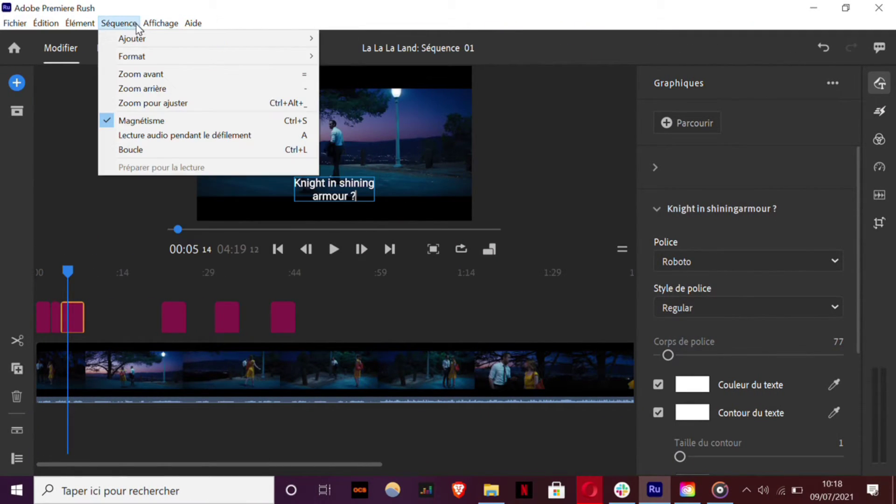
click(148, 74)
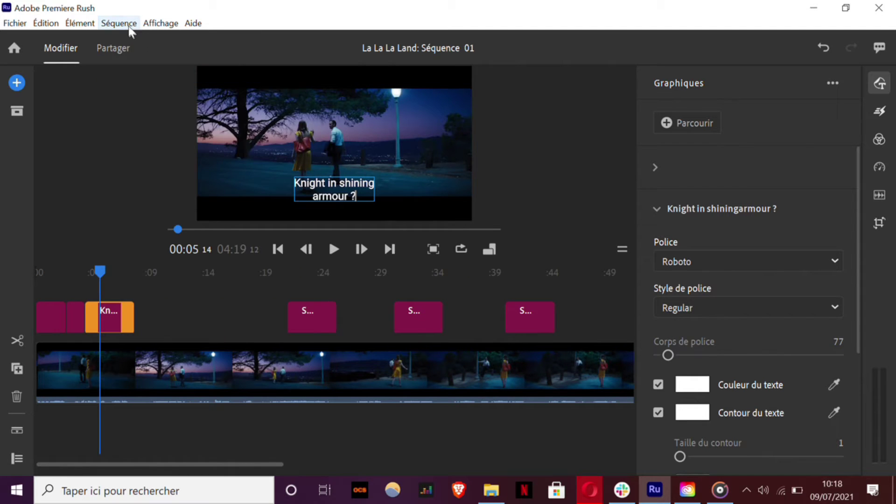
click(119, 23)
click(150, 73)
click(119, 23)
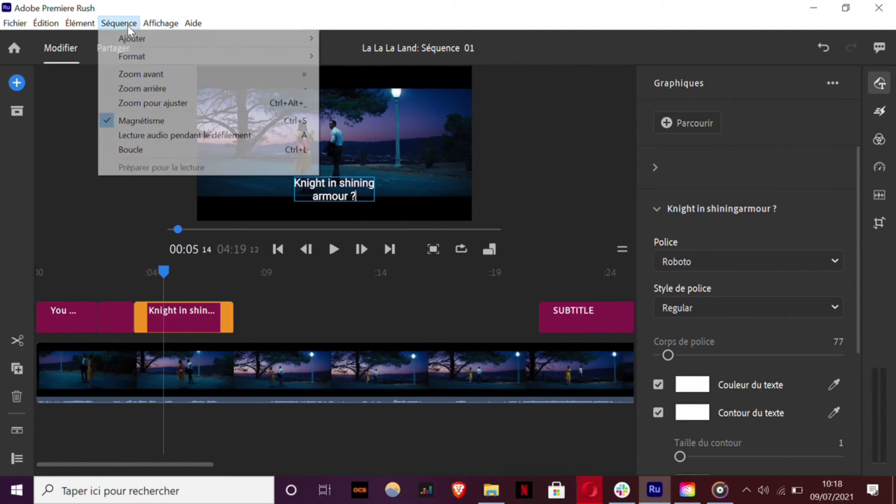
click(140, 74)
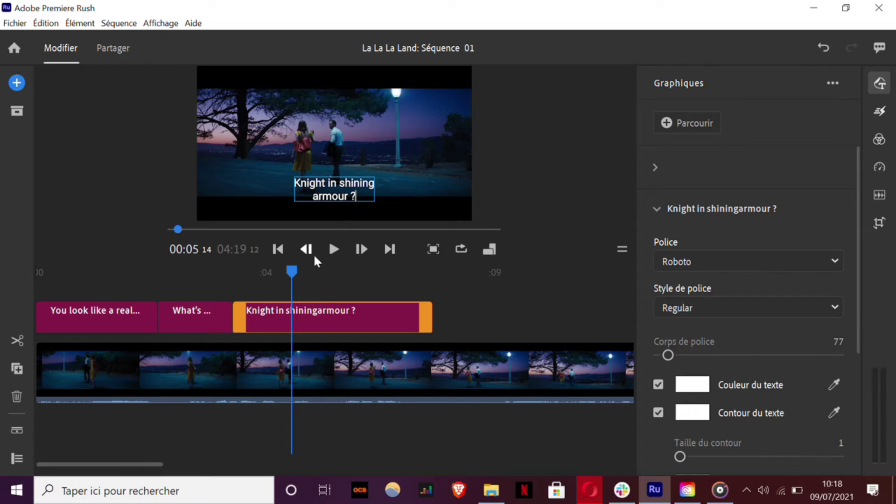
mouse_move(312, 313)
mouse_down()
mouse_move(351, 317)
mouse_move(309, 307)
mouse_up()
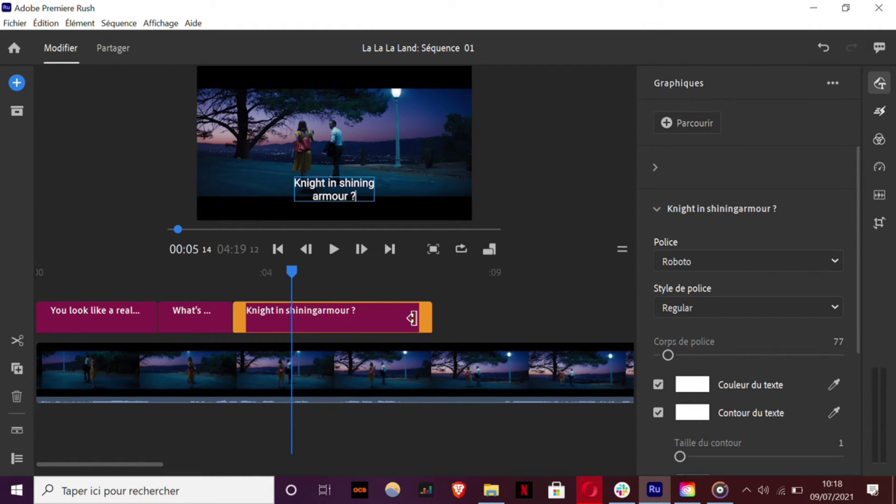
drag(411, 318, 369, 319)
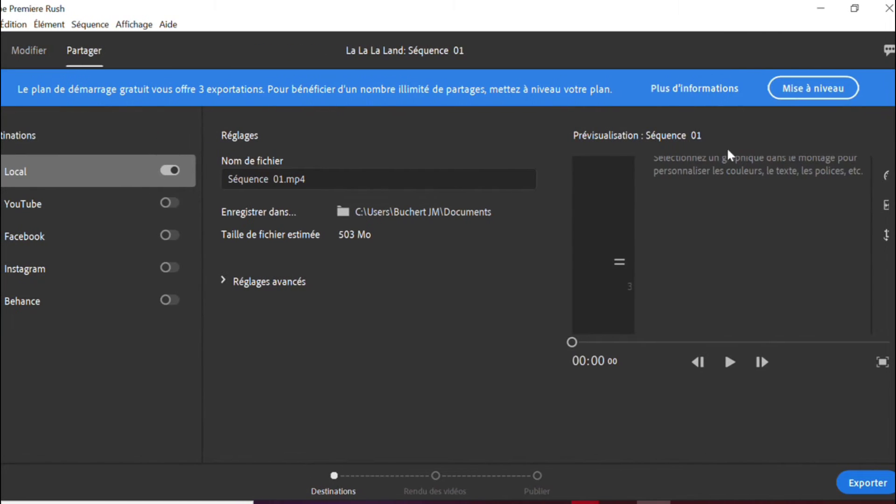
Step: Export Séquence 01 locally and play the subtitled video to review it
click(881, 486)
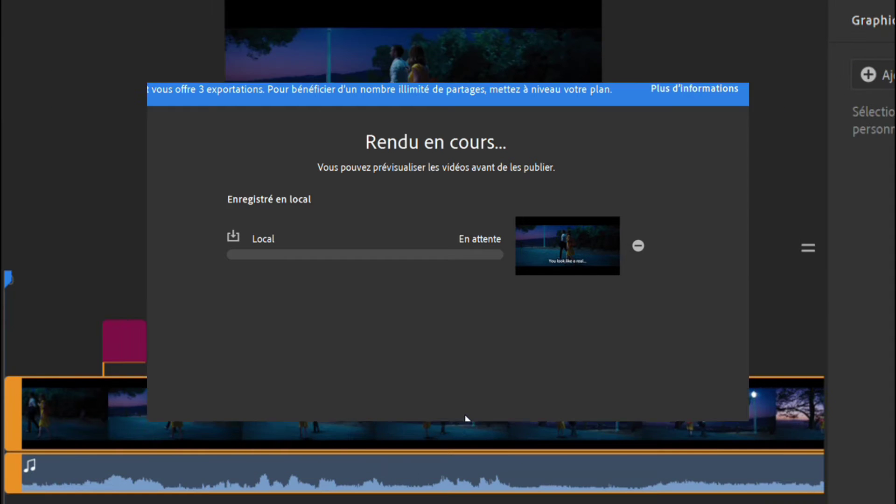
click(414, 247)
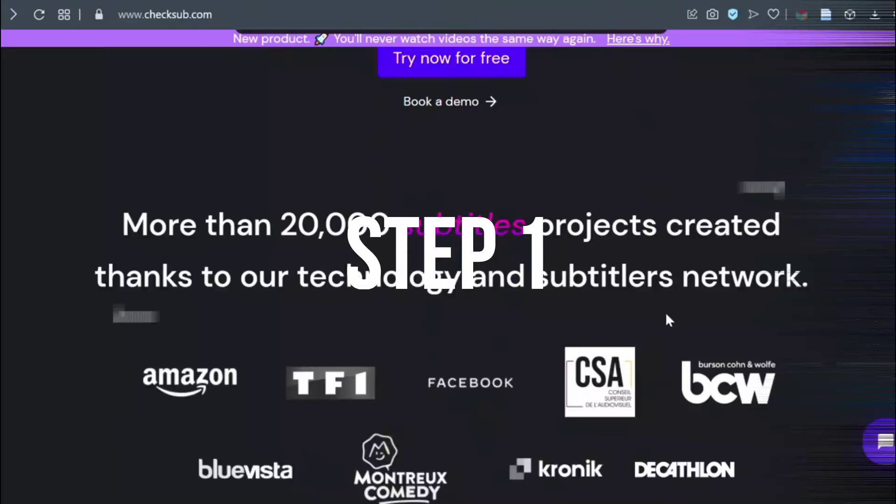
Step: Browse the Checksub page and go to the account area
scroll(667, 315, down, 15)
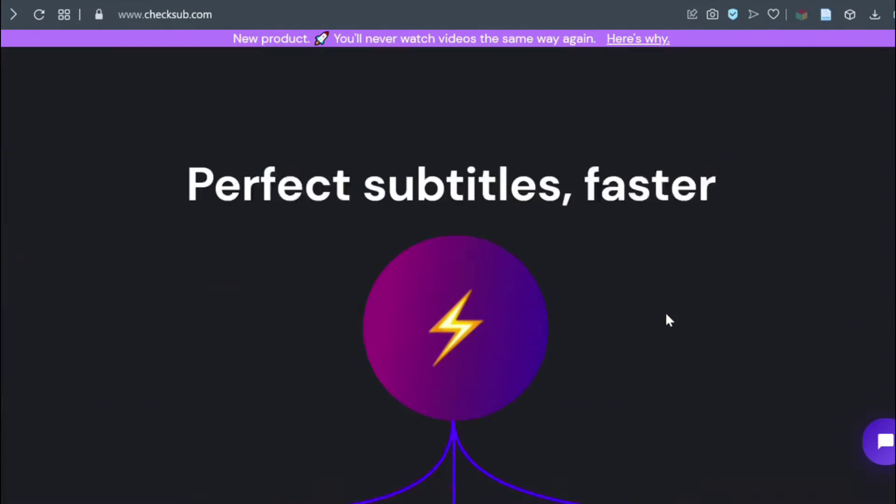
scroll(667, 315, down, 15)
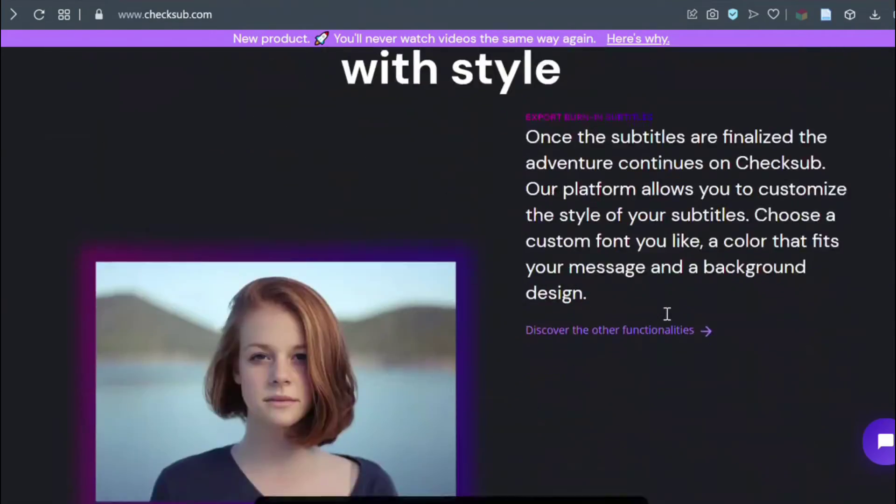
scroll(668, 314, up, 20)
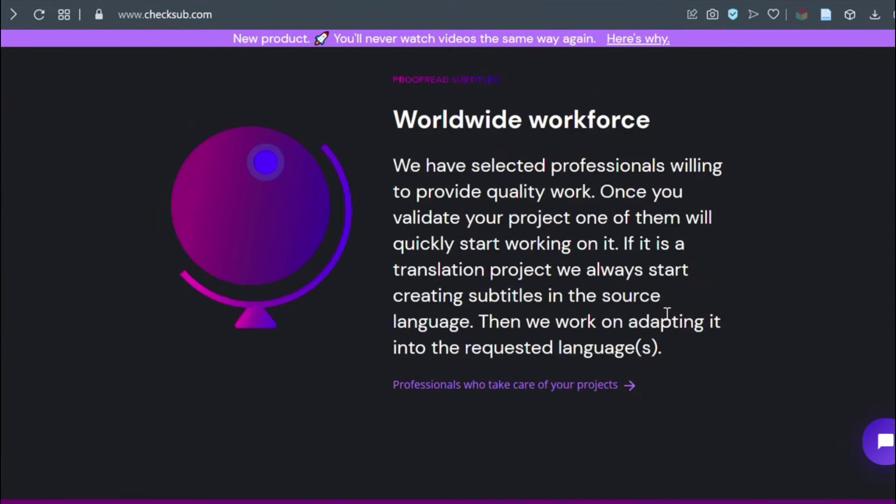
scroll(668, 313, up, 20)
click(684, 86)
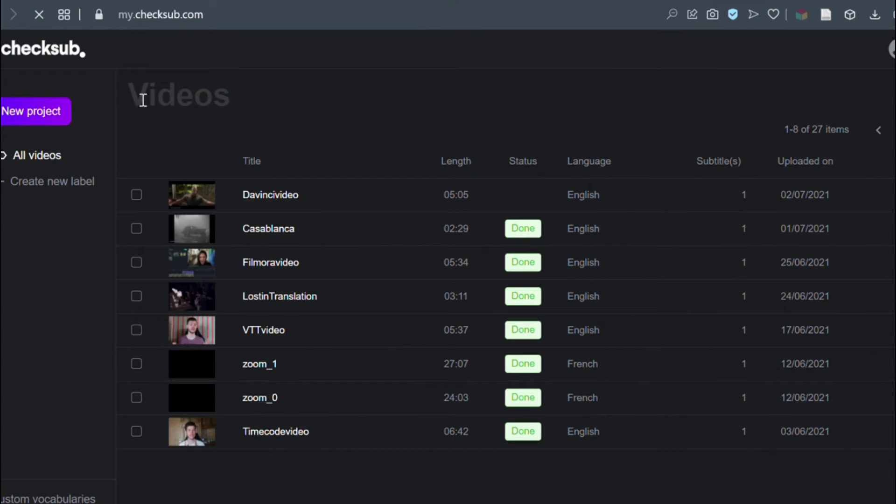
Step: Start a new project uploading Lalaland1 from Bureau > Video > Premiere Rush Video
click(62, 115)
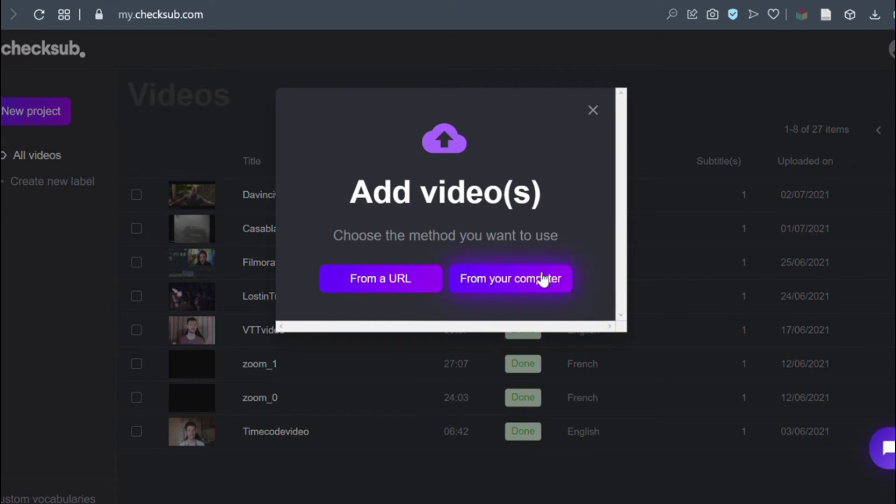
click(543, 280)
click(586, 227)
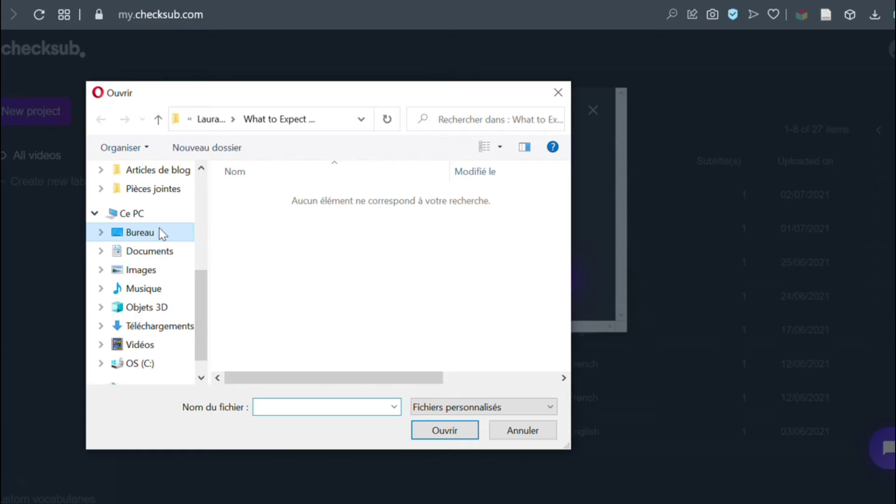
click(160, 229)
double_click(348, 298)
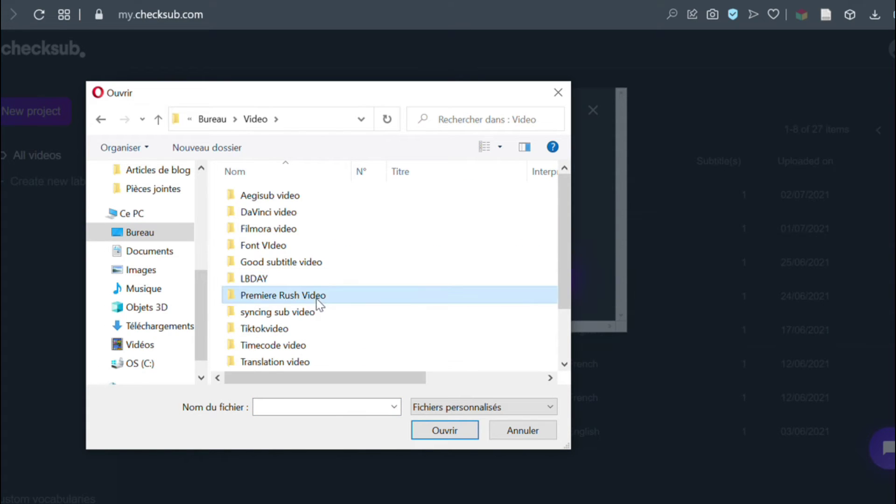
double_click(318, 299)
double_click(275, 236)
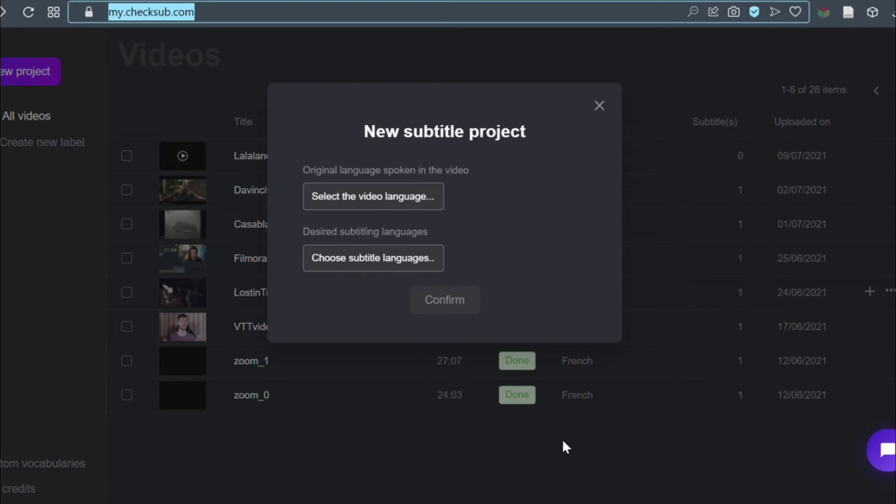
Step: Set the video's spoken language to English and keep Automatic as the subtitling method
click(409, 207)
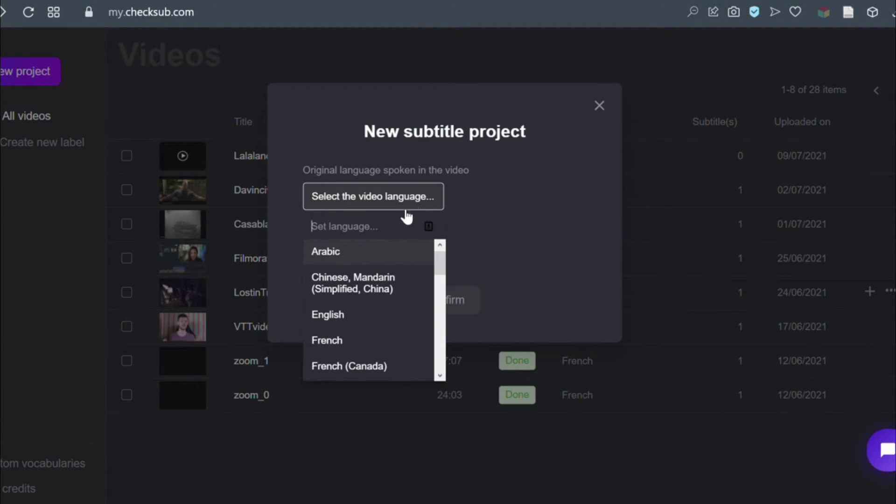
click(363, 311)
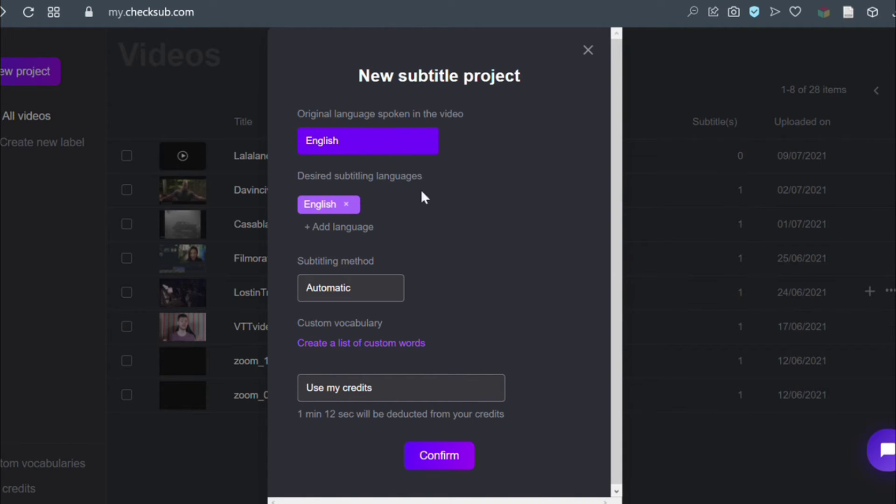
click(374, 287)
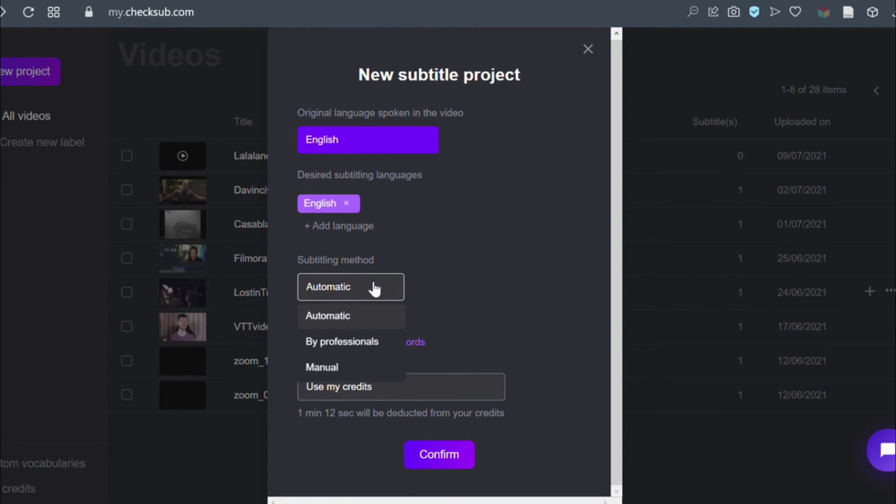
click(368, 317)
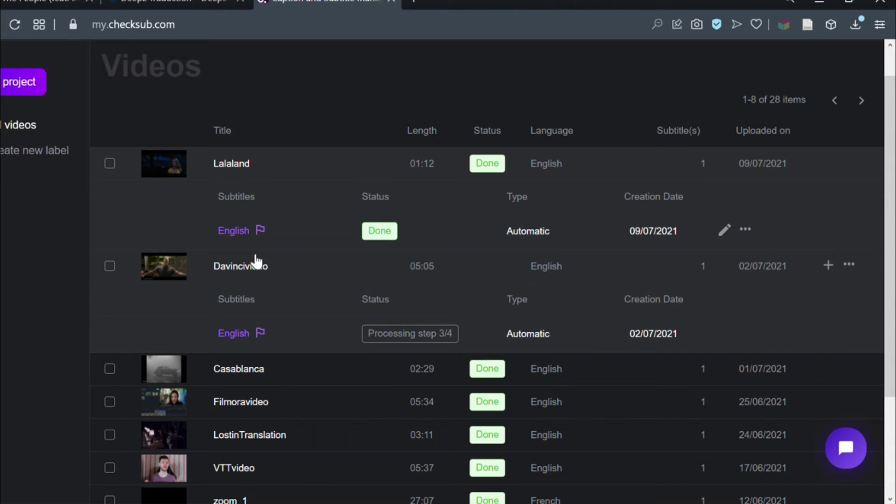
Step: Open the Lalaland English subtitles and play through the first lines up to 00:05.57
click(231, 239)
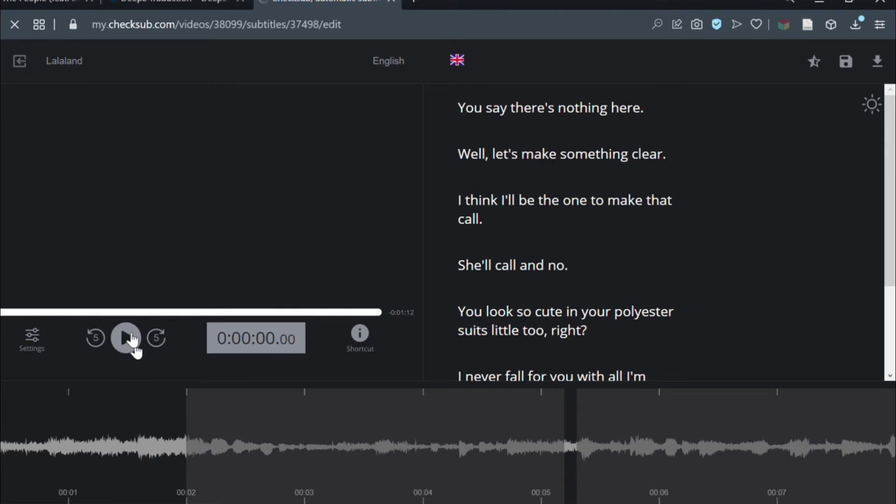
click(19, 419)
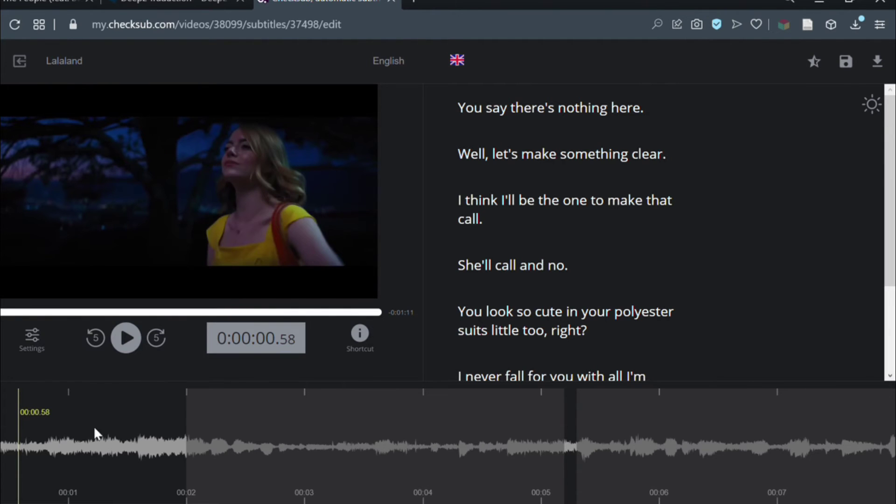
click(223, 427)
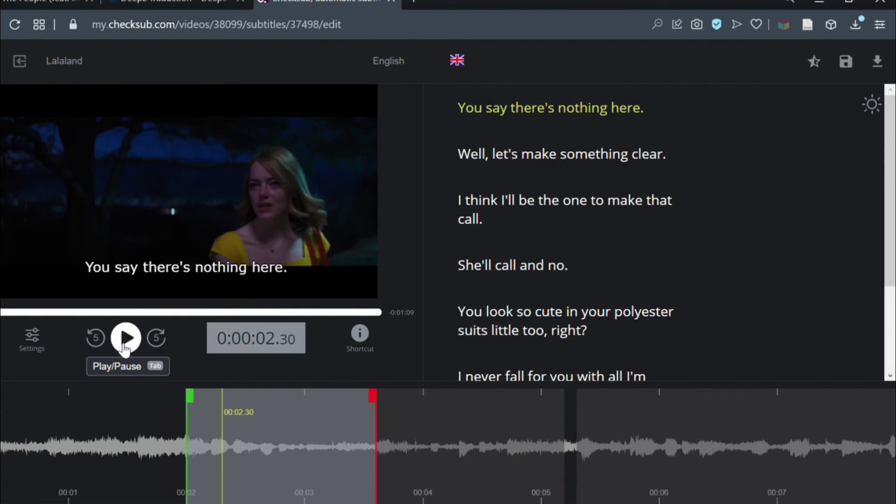
click(125, 348)
click(125, 348)
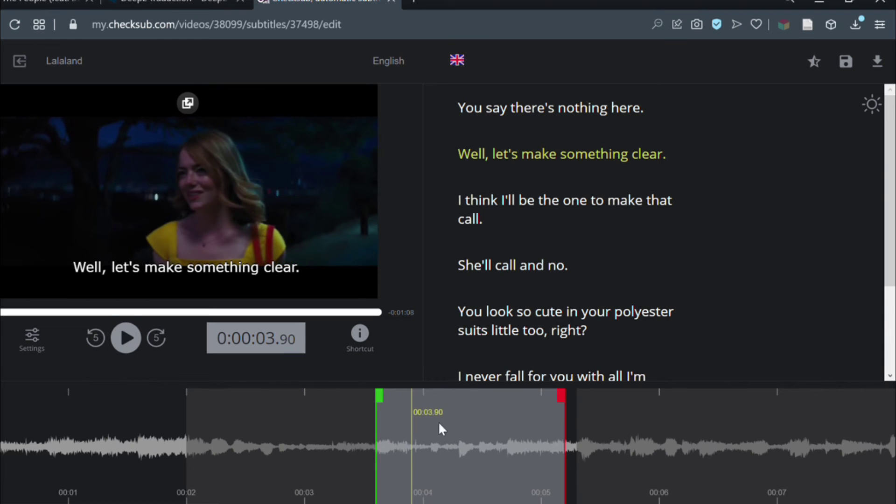
drag(651, 412, 369, 432)
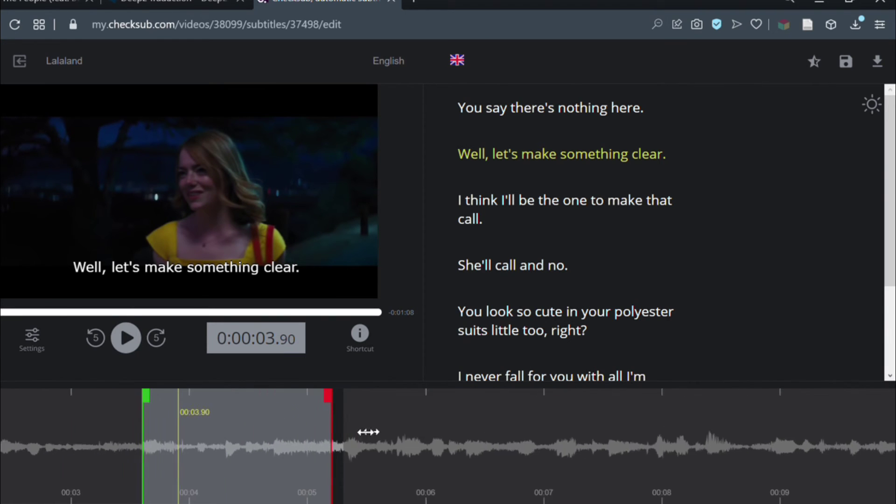
click(293, 419)
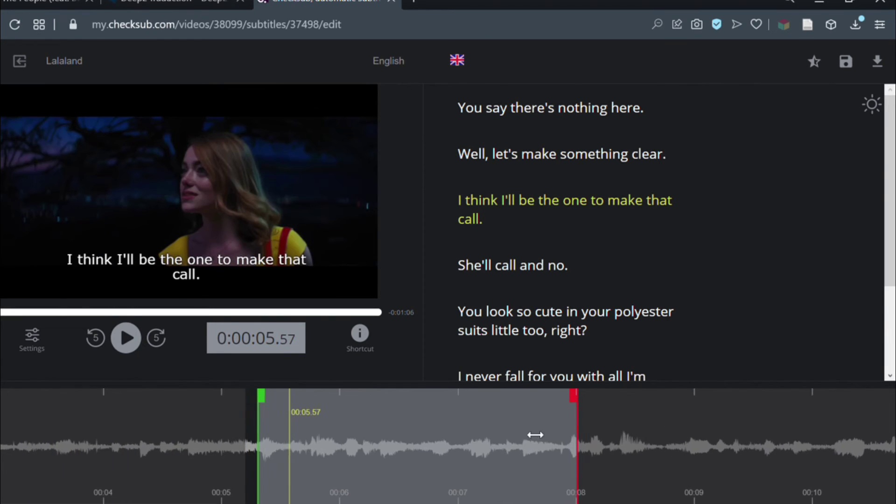
Step: Check later subtitle lines along the waveform through 'What I waste of a lovely night !'
drag(534, 434, 413, 434)
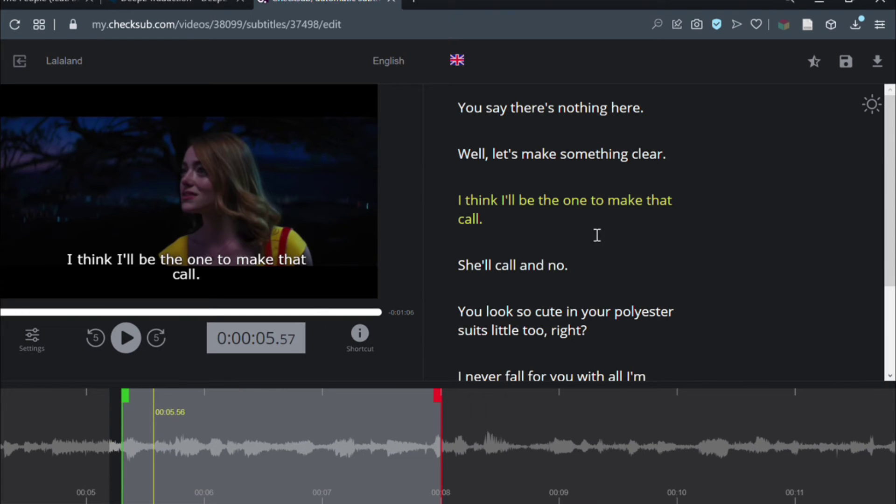
drag(542, 445, 370, 442)
click(369, 441)
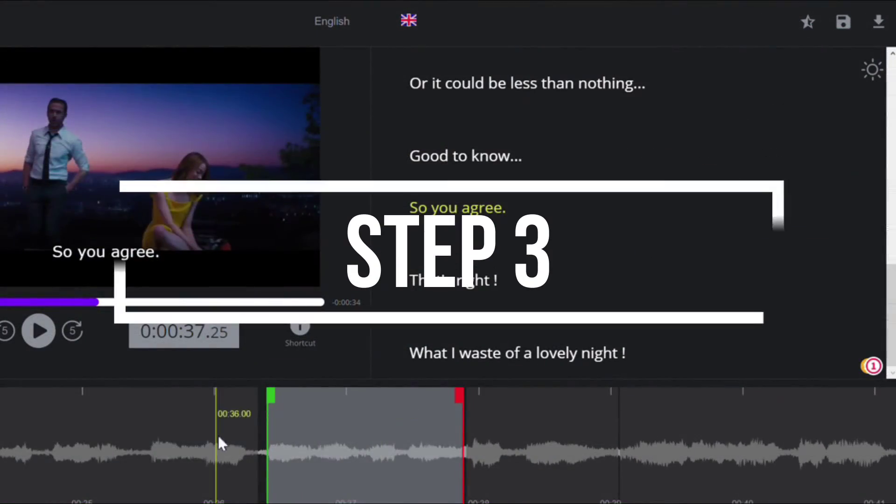
click(218, 439)
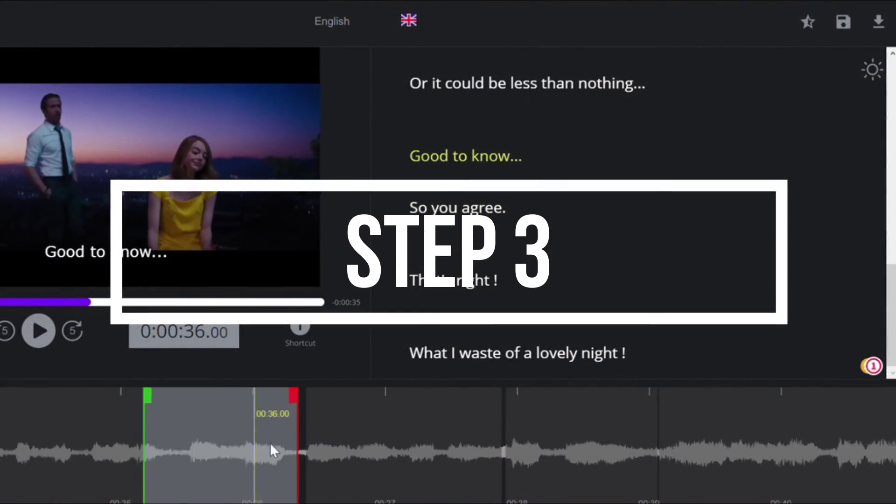
click(216, 456)
click(56, 436)
click(514, 450)
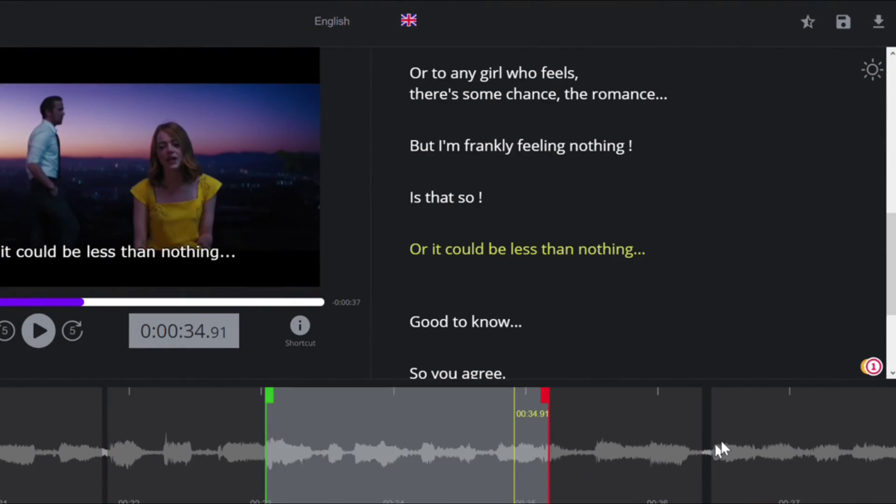
drag(717, 451, 170, 455)
click(554, 444)
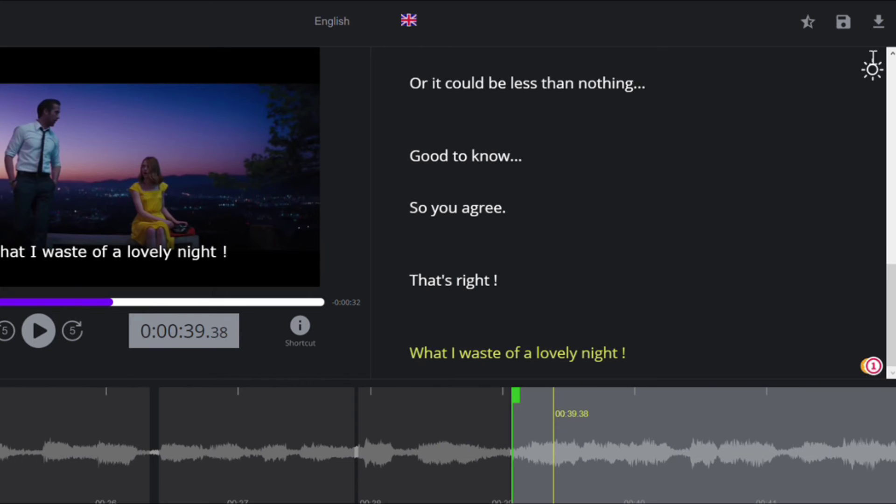
Step: Open the Video exportation settings from the export formats list
click(879, 24)
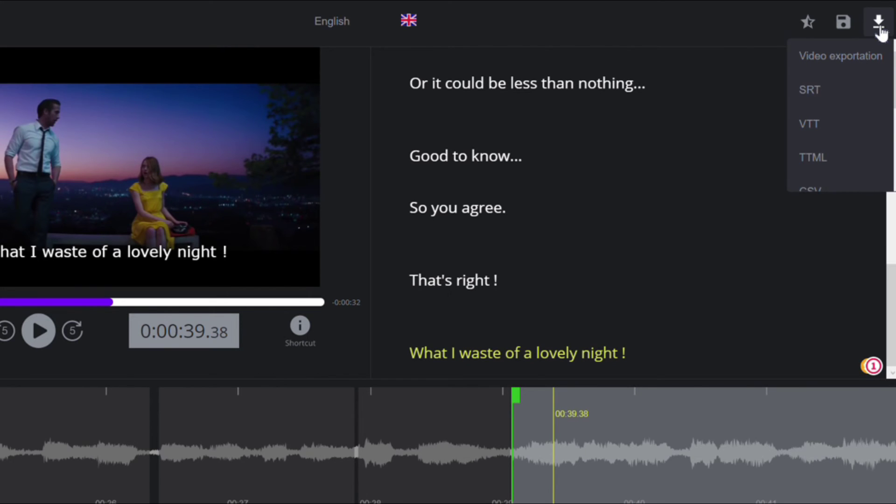
scroll(856, 114, down, 2)
scroll(856, 114, down, 3)
scroll(857, 134, up, 4)
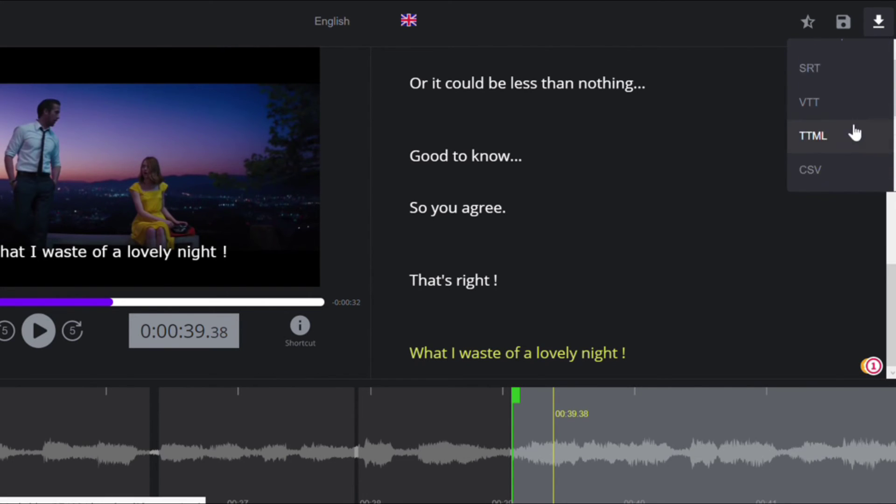
scroll(849, 117, down, 2)
scroll(848, 116, up, 2)
click(845, 58)
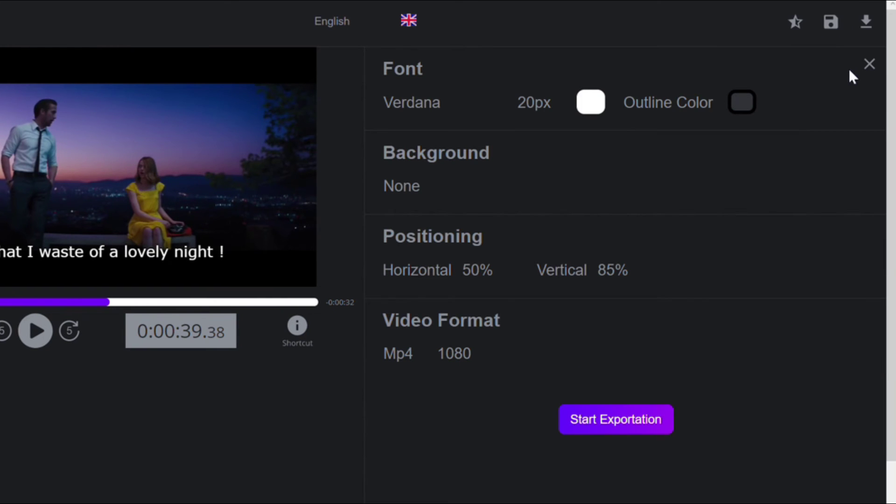
Step: Give the subtitles a black Box background and start the video exportation
click(689, 114)
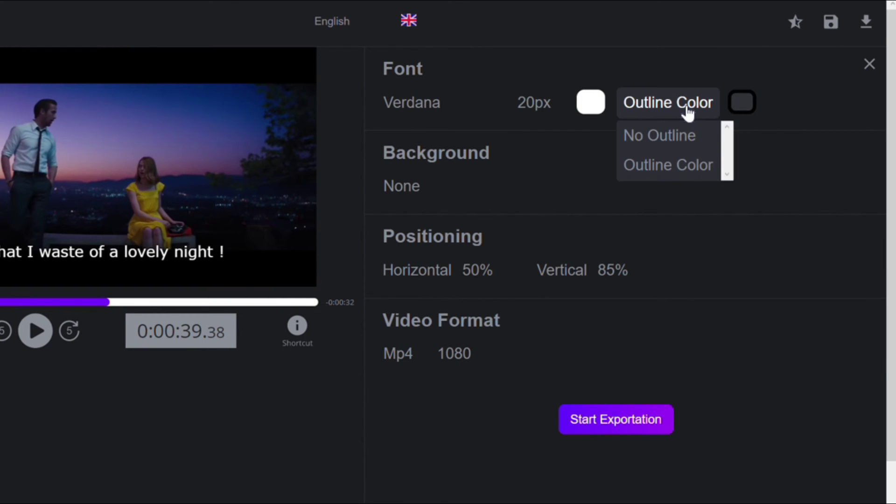
click(680, 164)
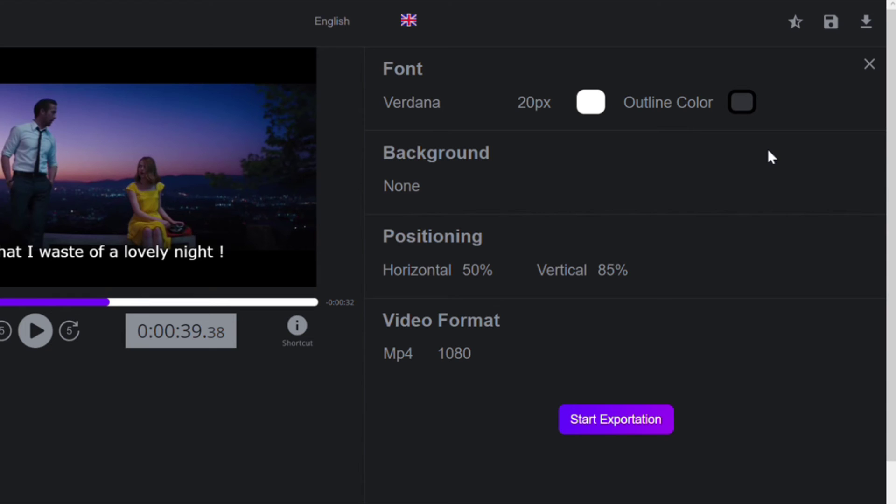
click(416, 195)
click(409, 252)
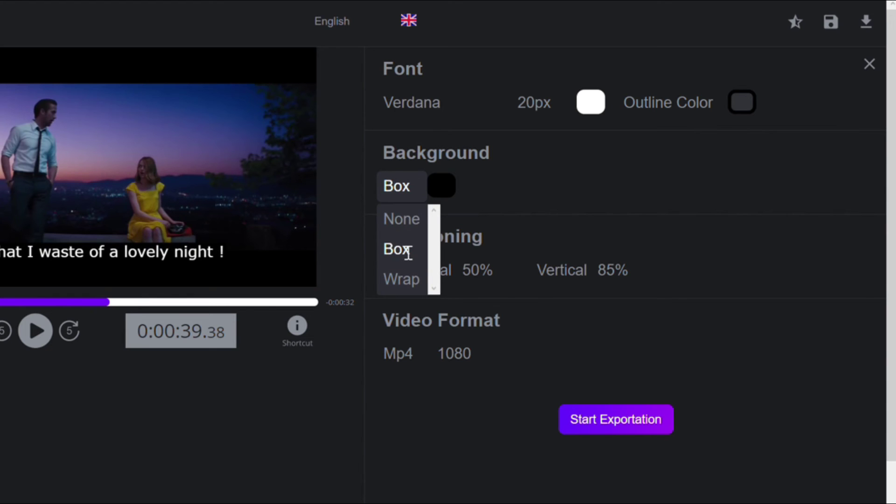
click(551, 215)
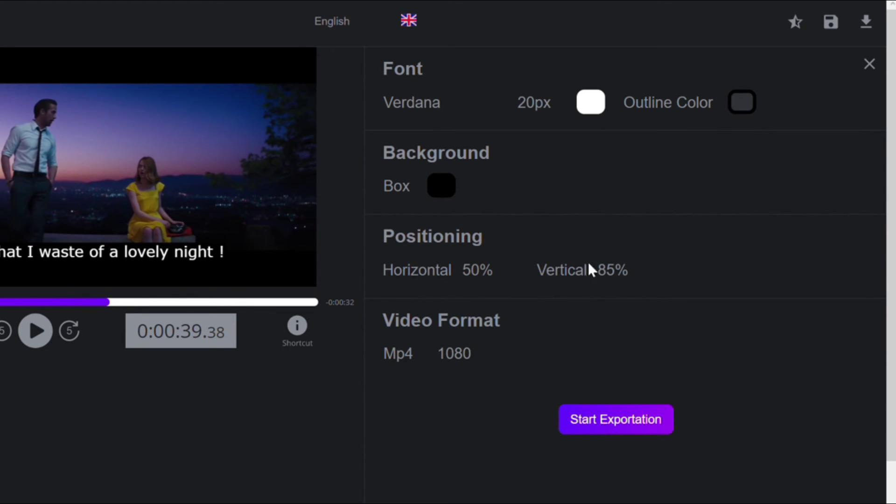
click(628, 427)
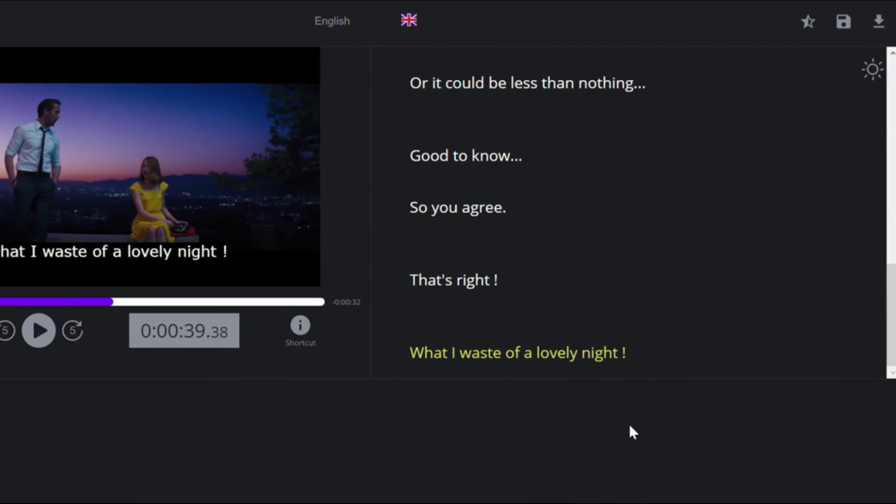